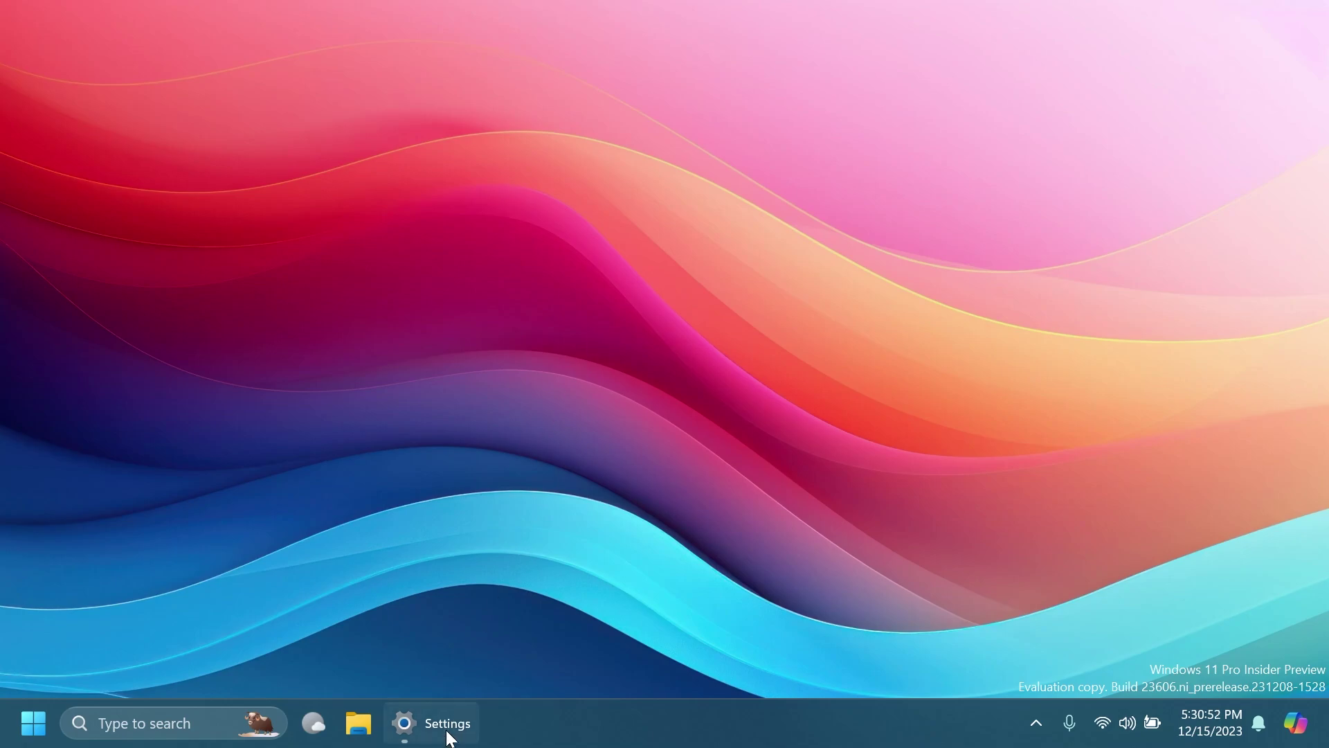
Check the Windows build in Settings, then scan the Desktop with EaseUS PC recovery
left_click(404, 722)
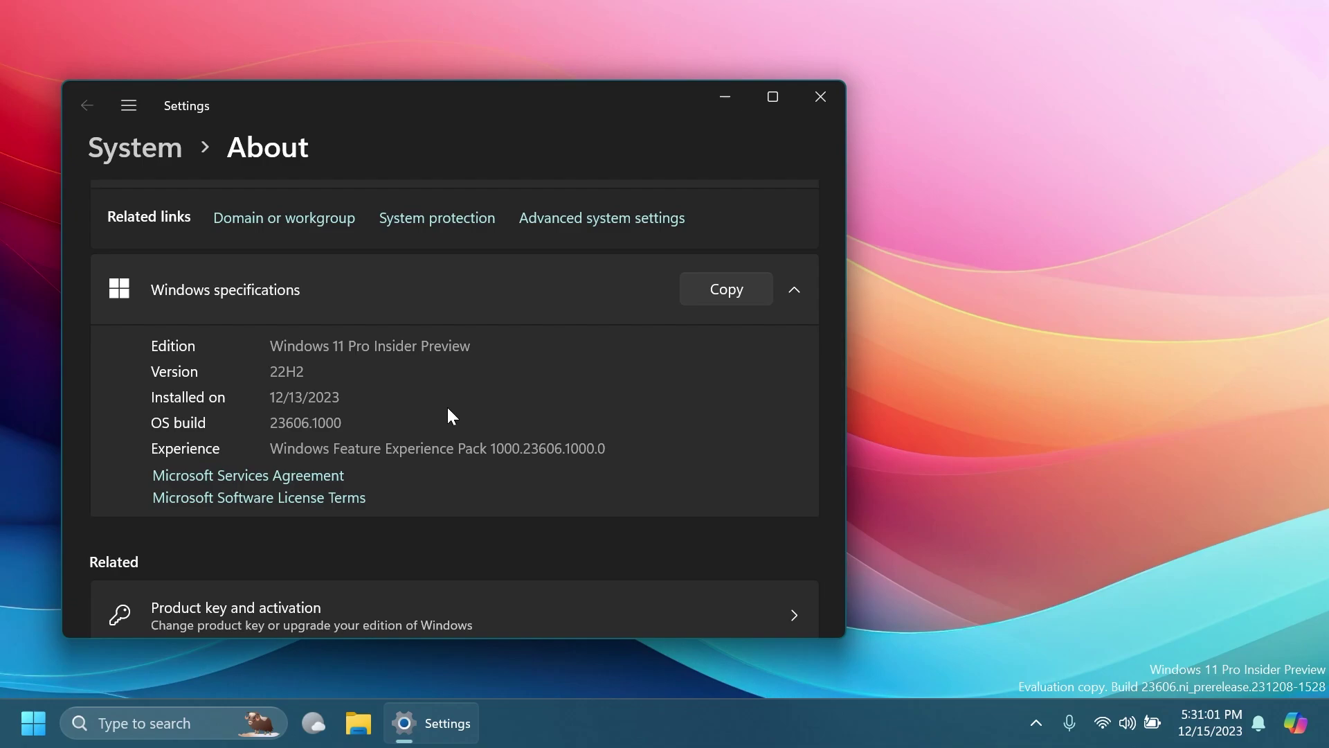
left_click(813, 105)
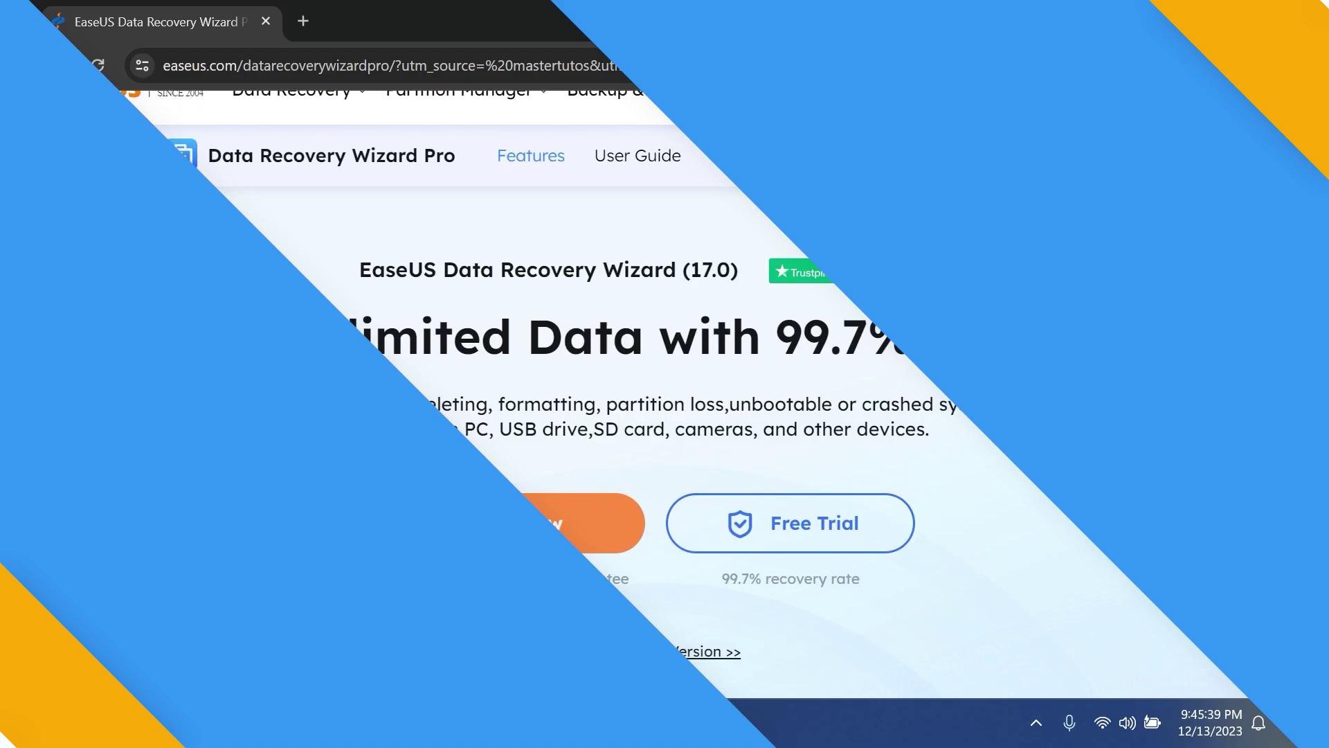
left_click(324, 268)
left_click(326, 151)
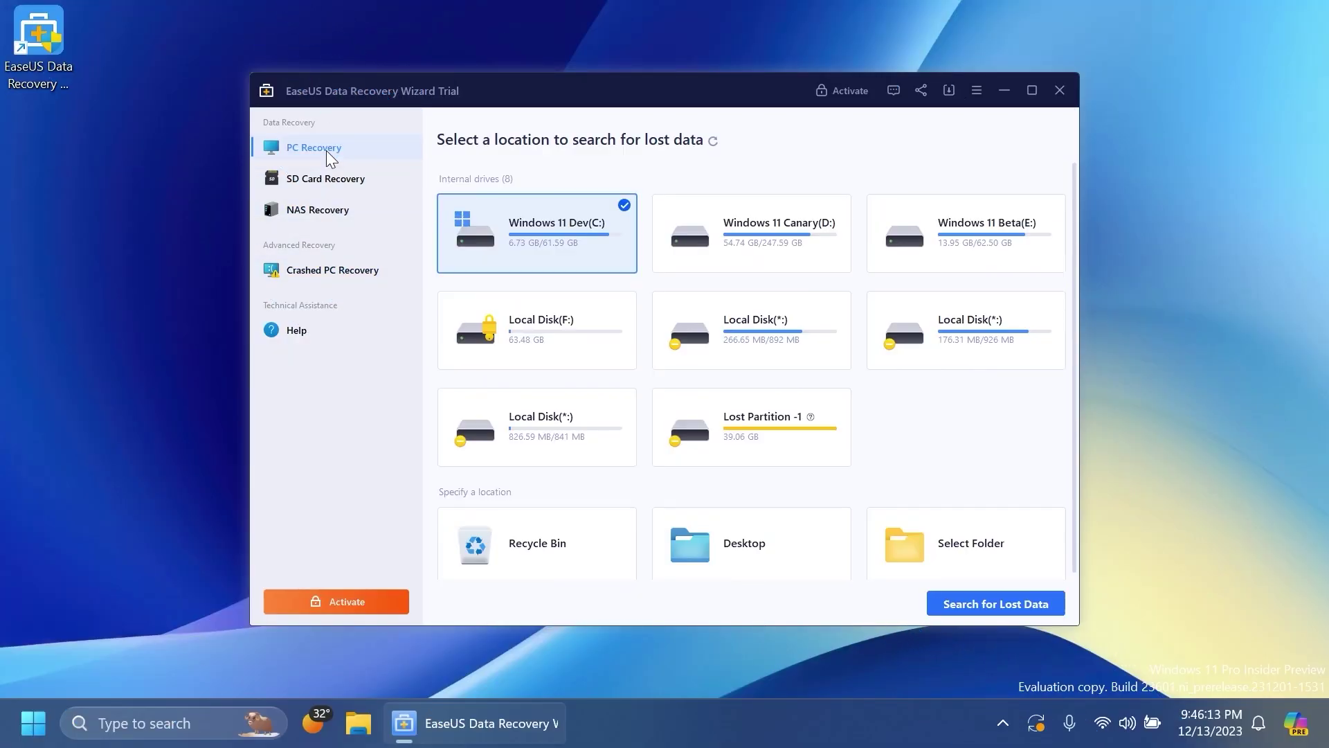
left_click(747, 544)
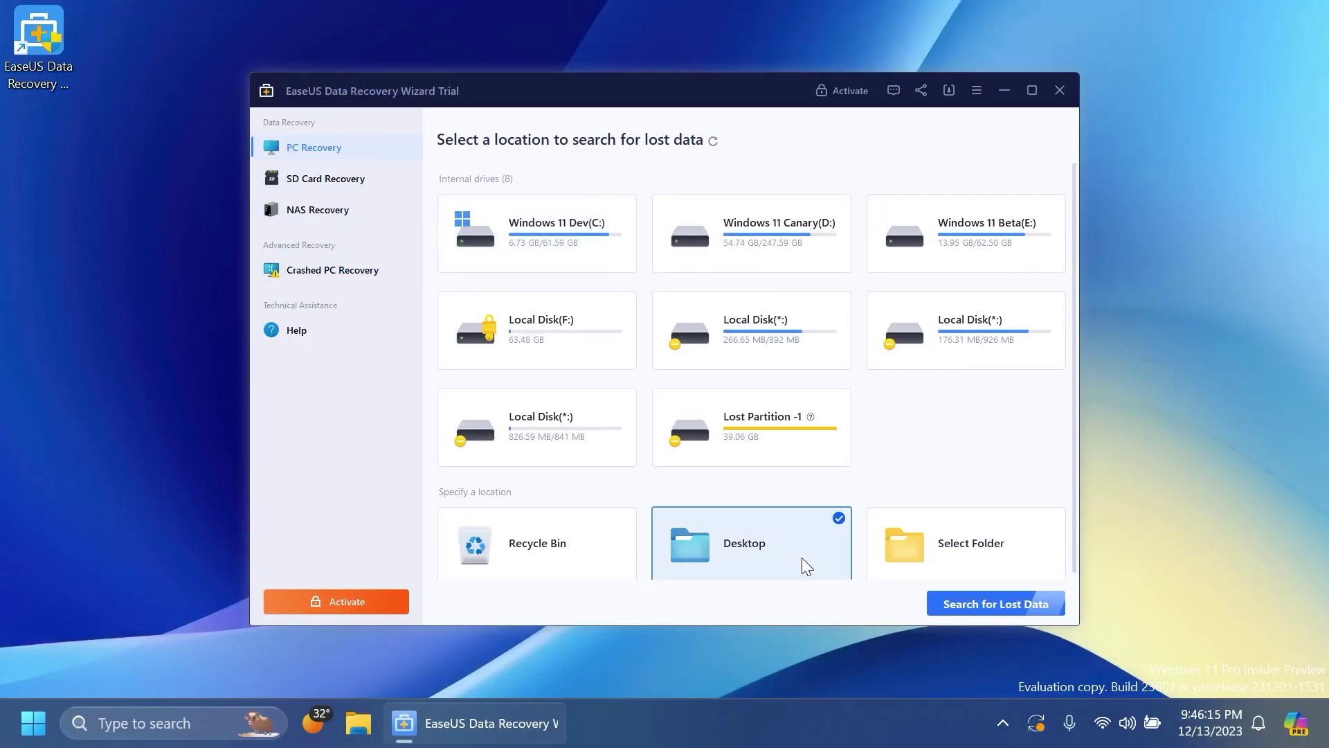
left_click(979, 602)
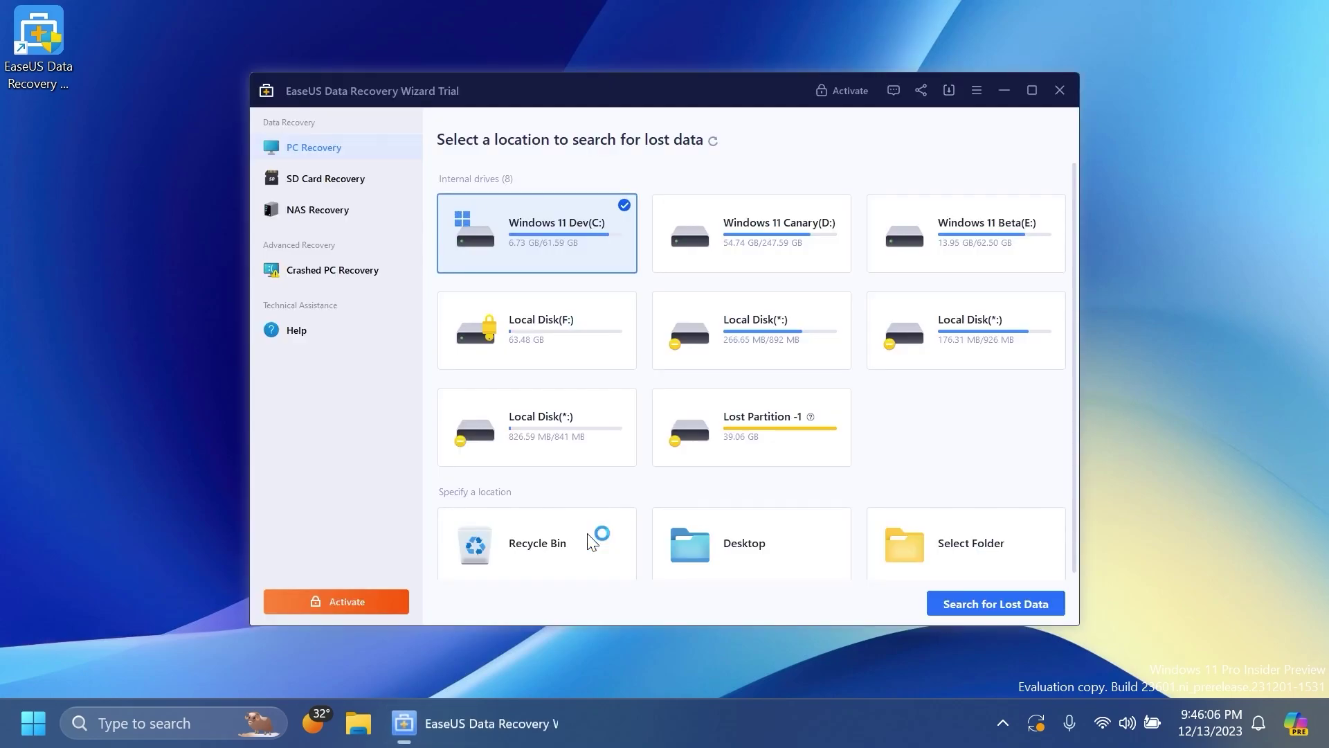
Browse the SD card and NAS pages, rescan the Desktop, and preview the Olive spreadsheet
left_click(331, 179)
left_click(326, 211)
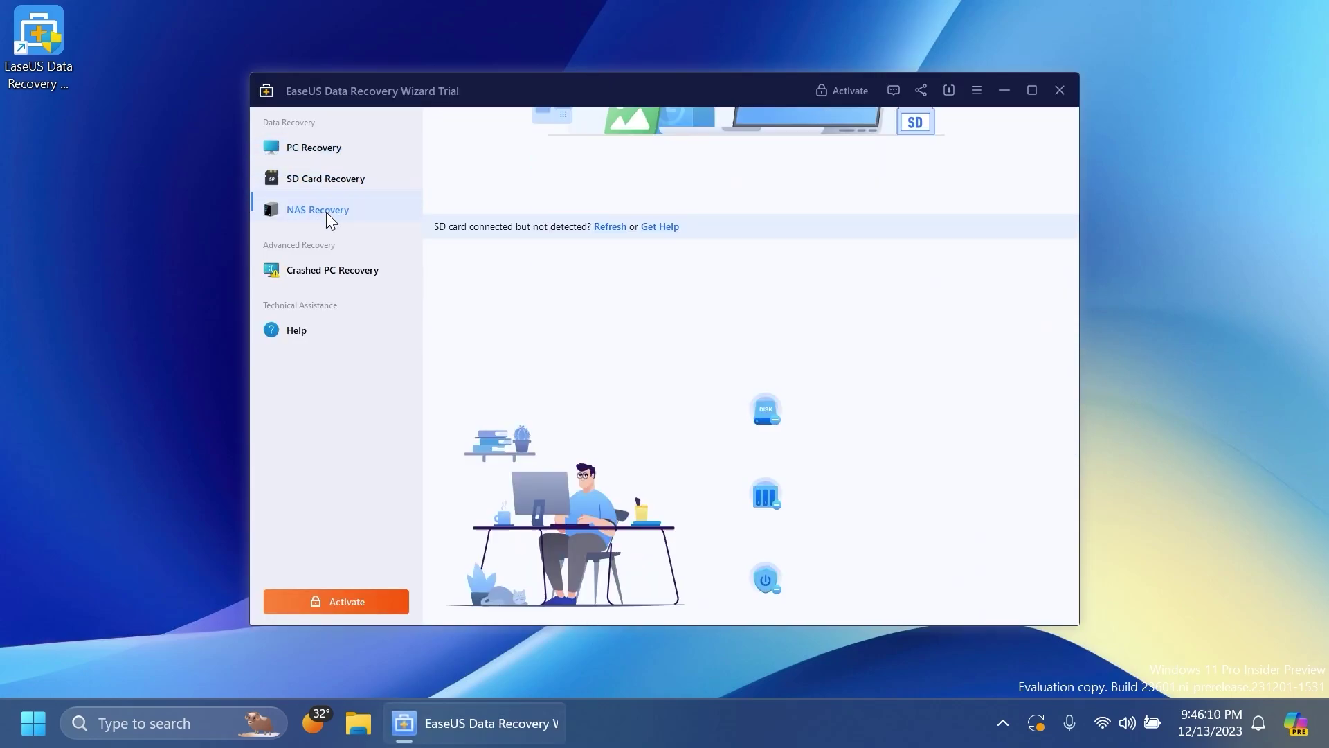
left_click(323, 270)
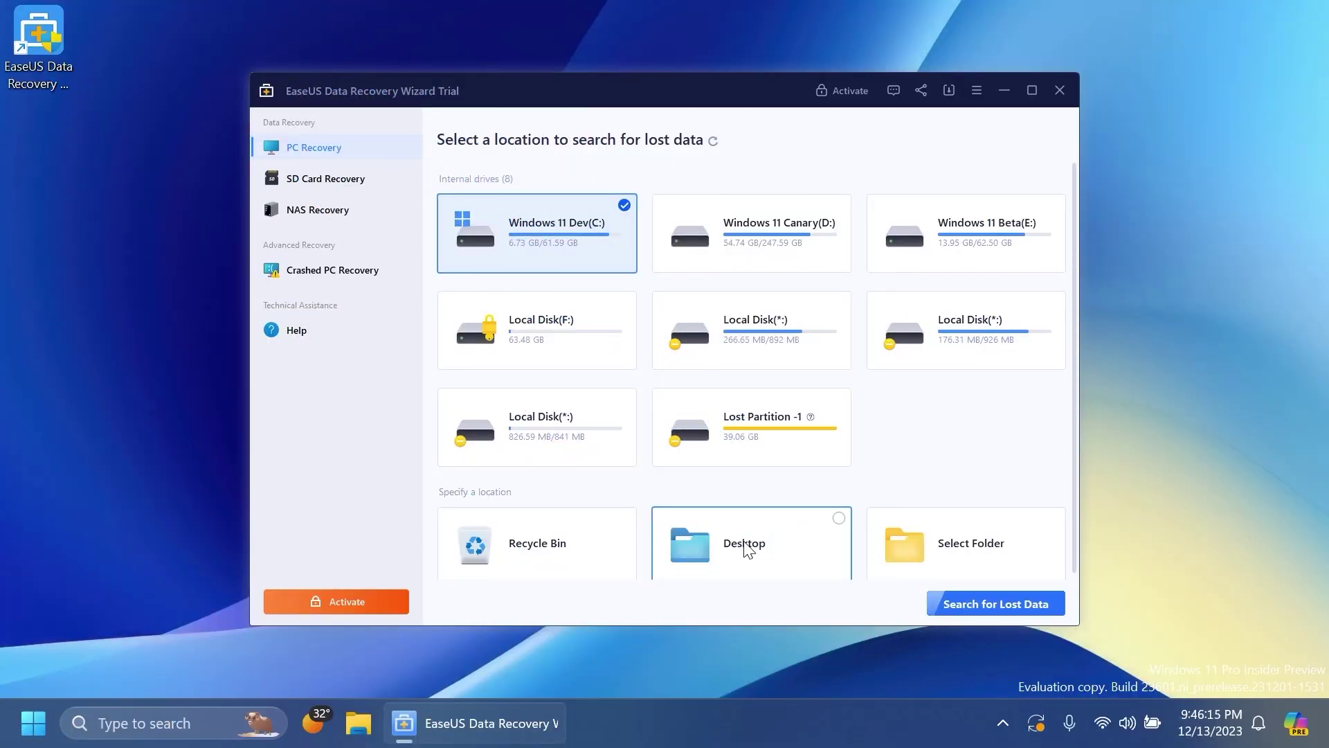
left_click(751, 542)
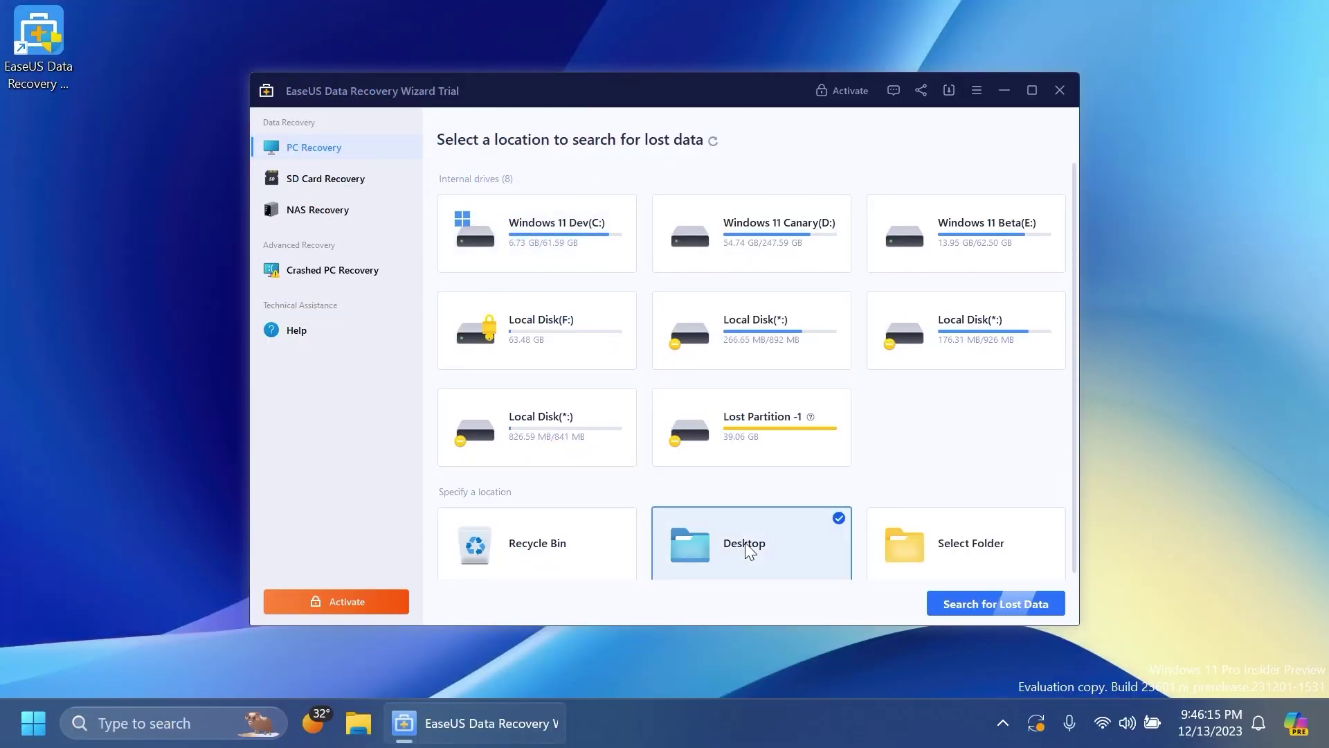
left_click(979, 602)
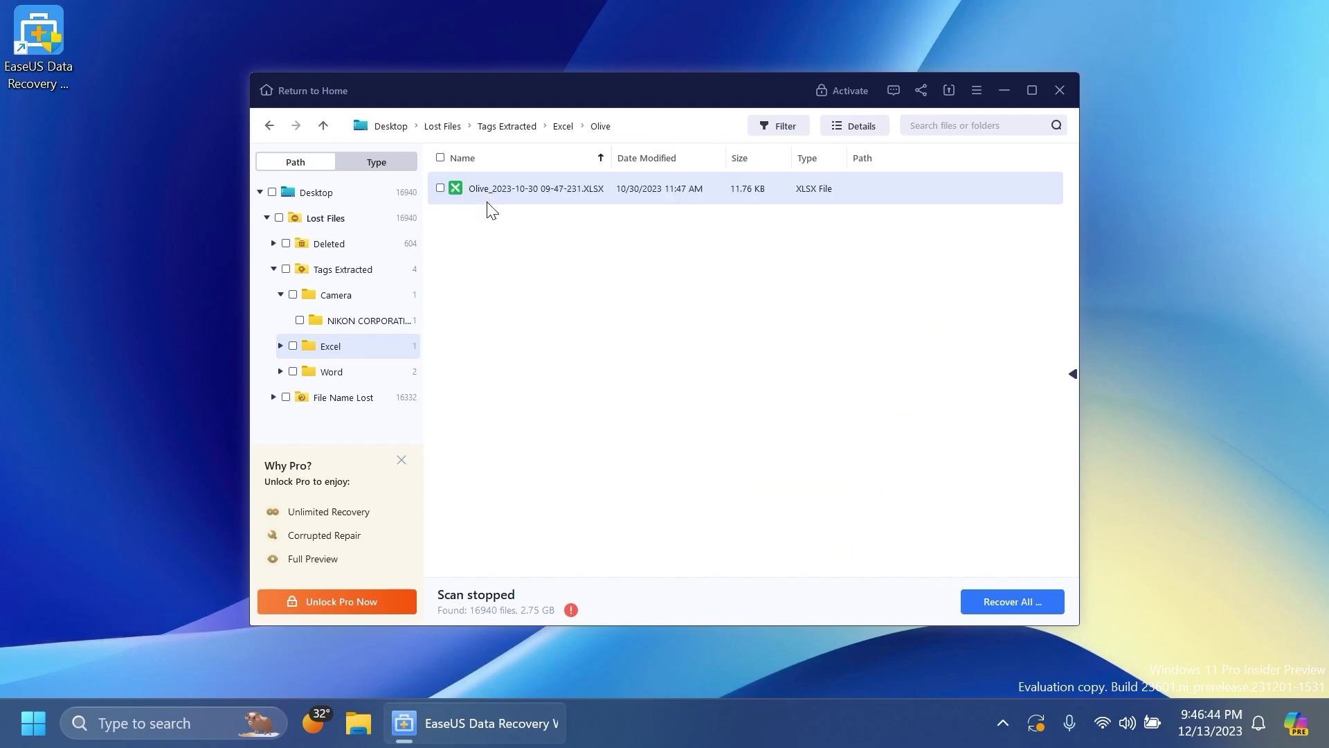
right_click(538, 188)
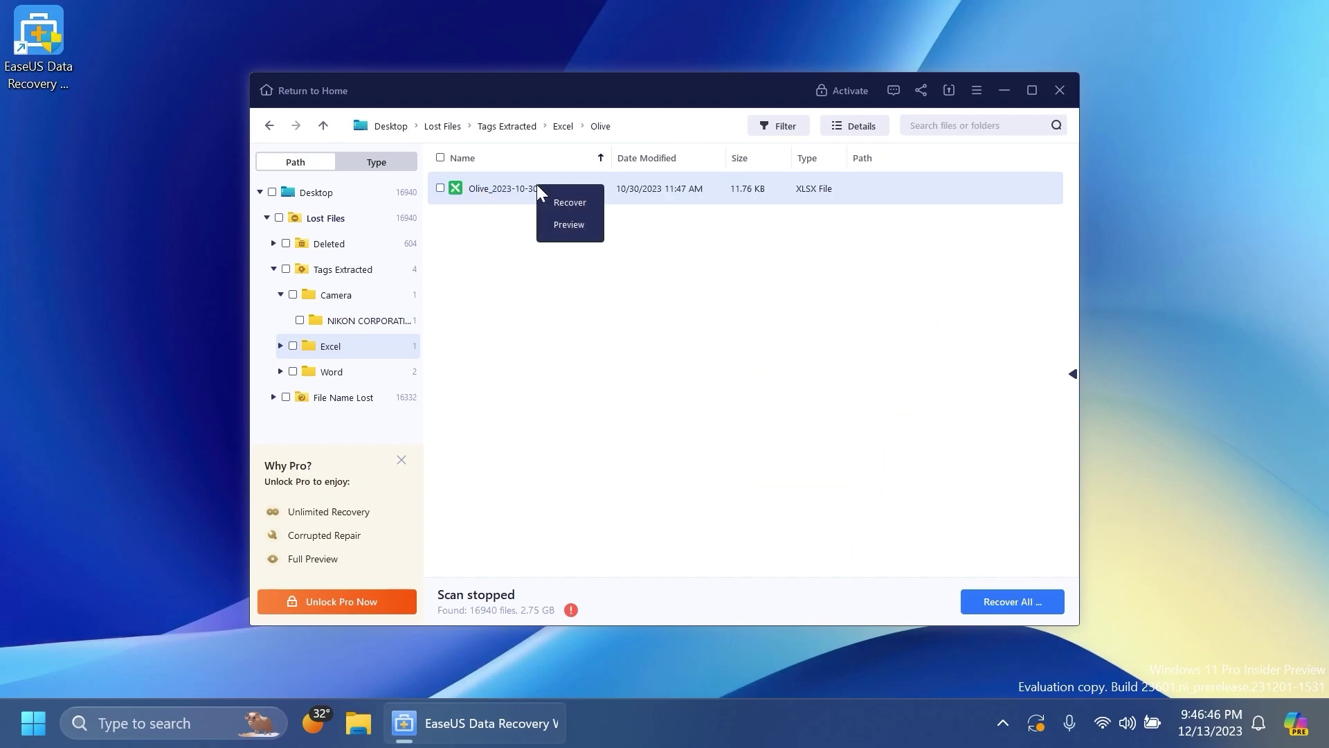
left_click(569, 225)
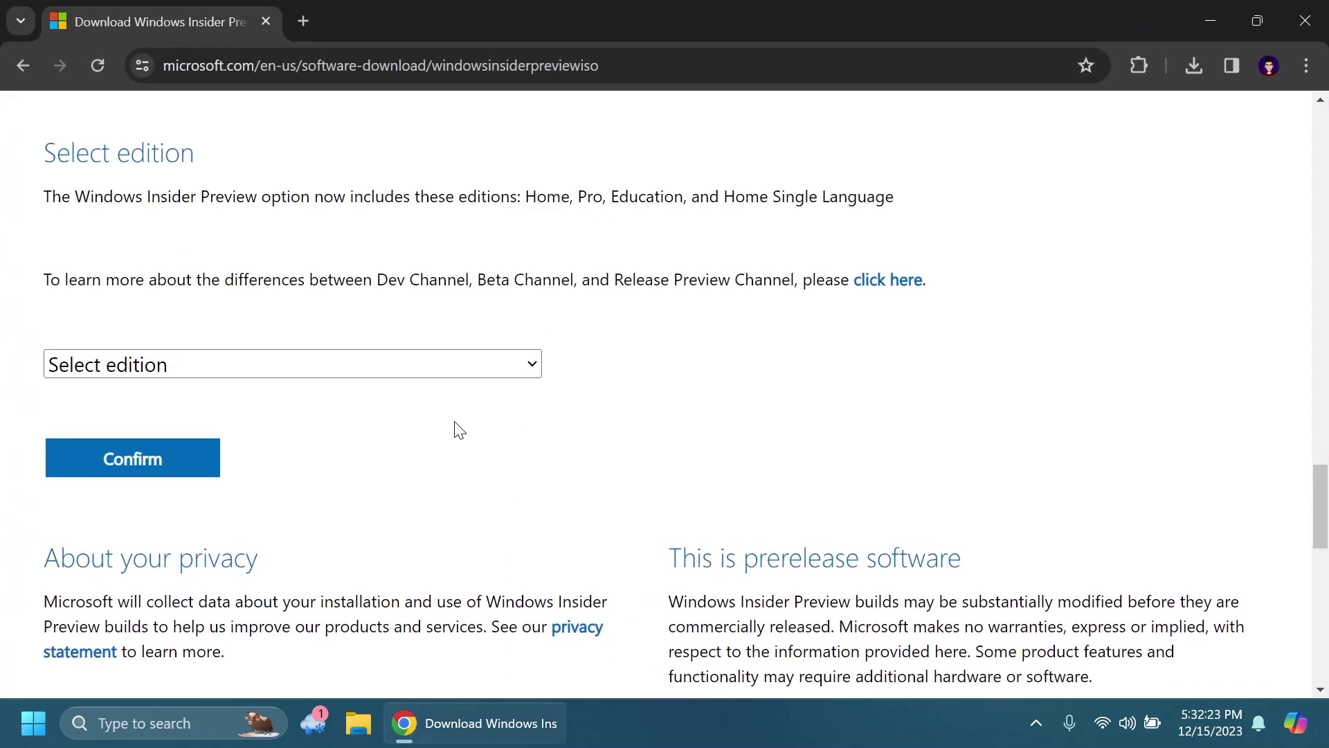
Choose Dev Channel Build 23606 and English (United States) to get the 64-bit download link
left_click(255, 364)
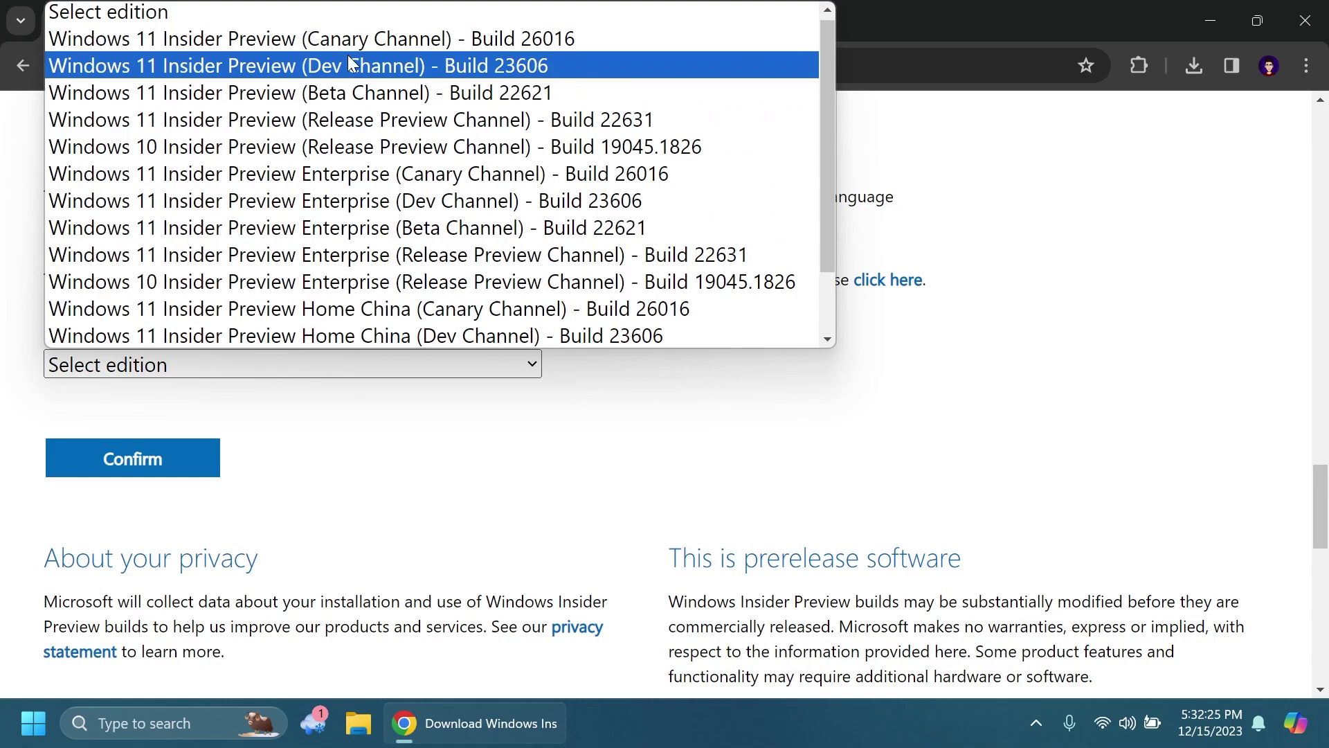
left_click(348, 65)
left_click(173, 468)
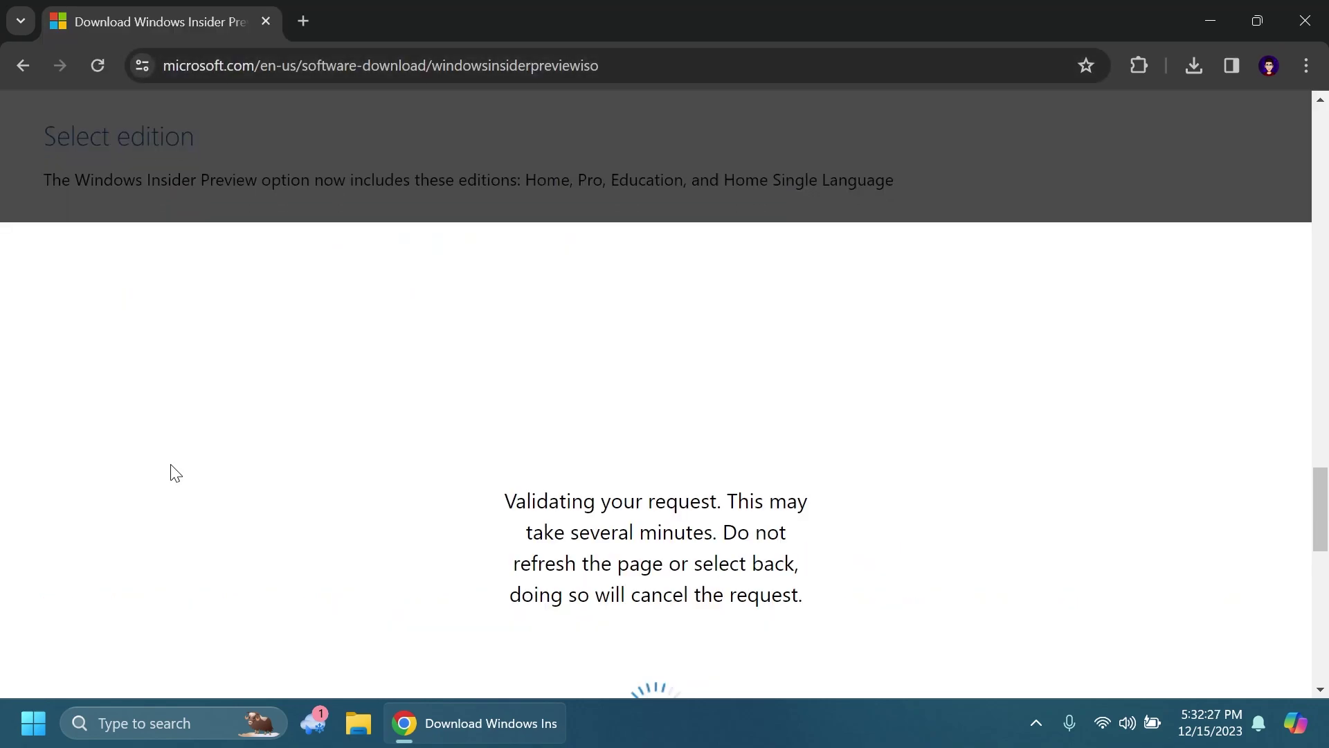
left_click(289, 338)
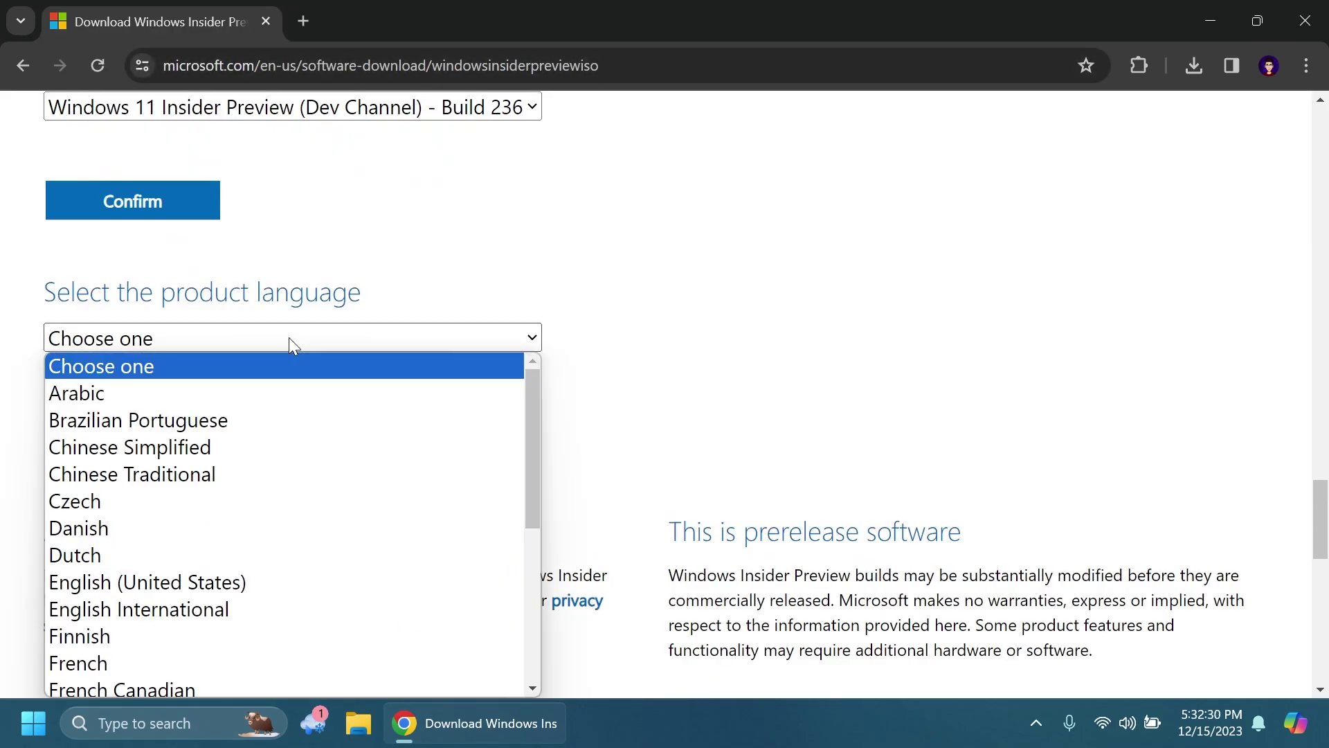
left_click(265, 572)
left_click(166, 430)
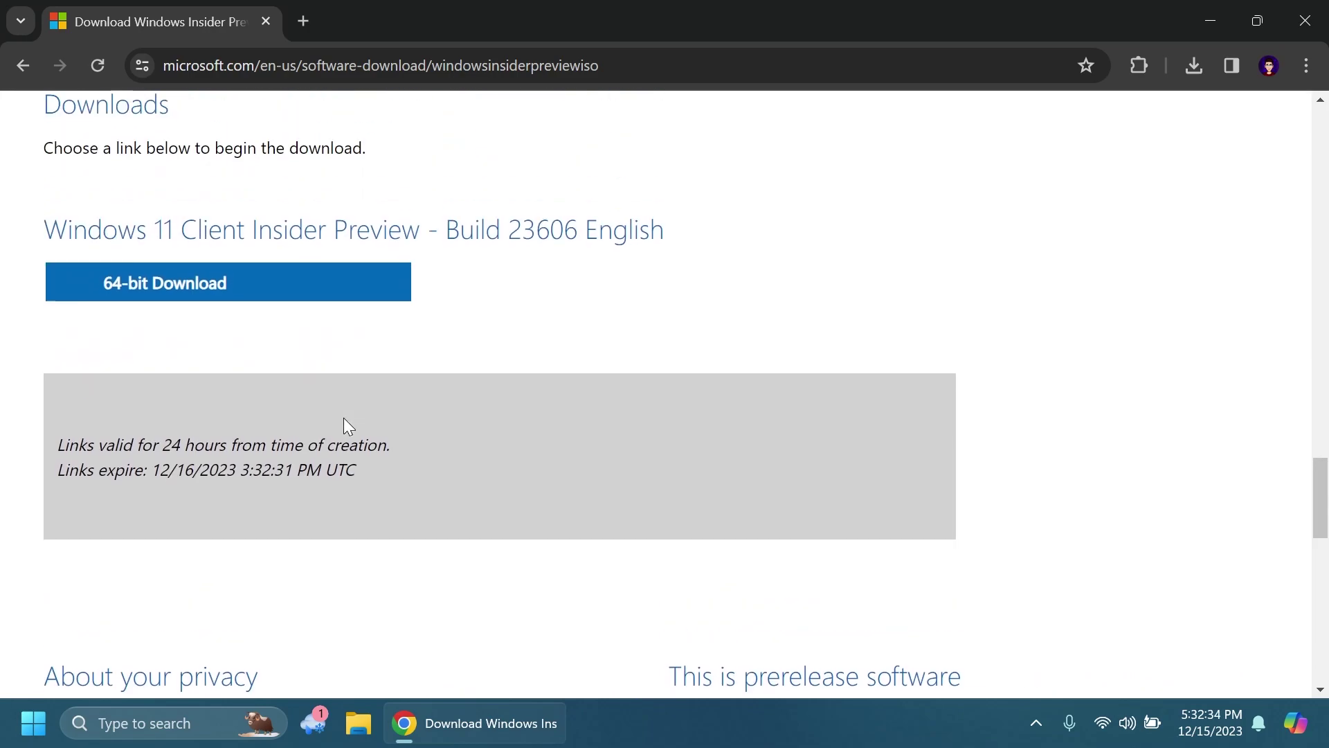
left_click_drag(437, 246, 738, 240)
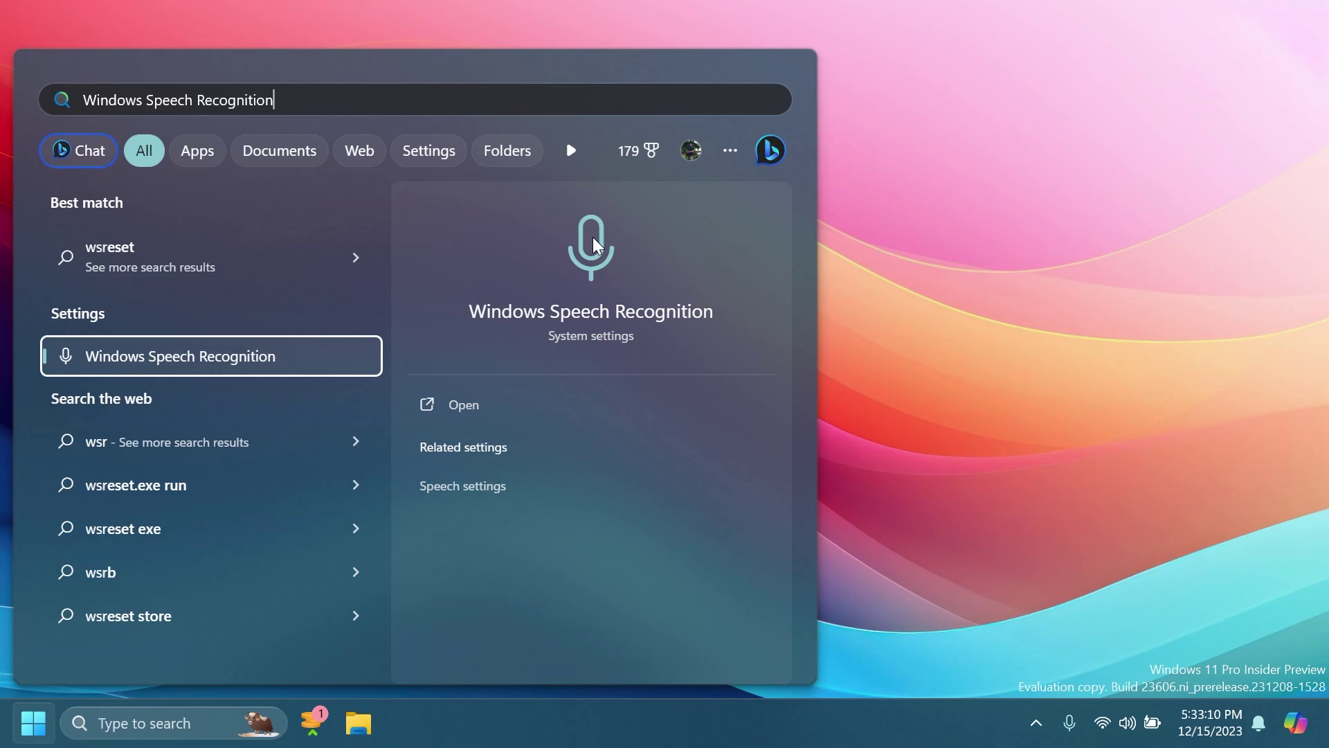
Open the Windows Speech Recognition search result to reach Accessibility > Speech settings
left_click(594, 237)
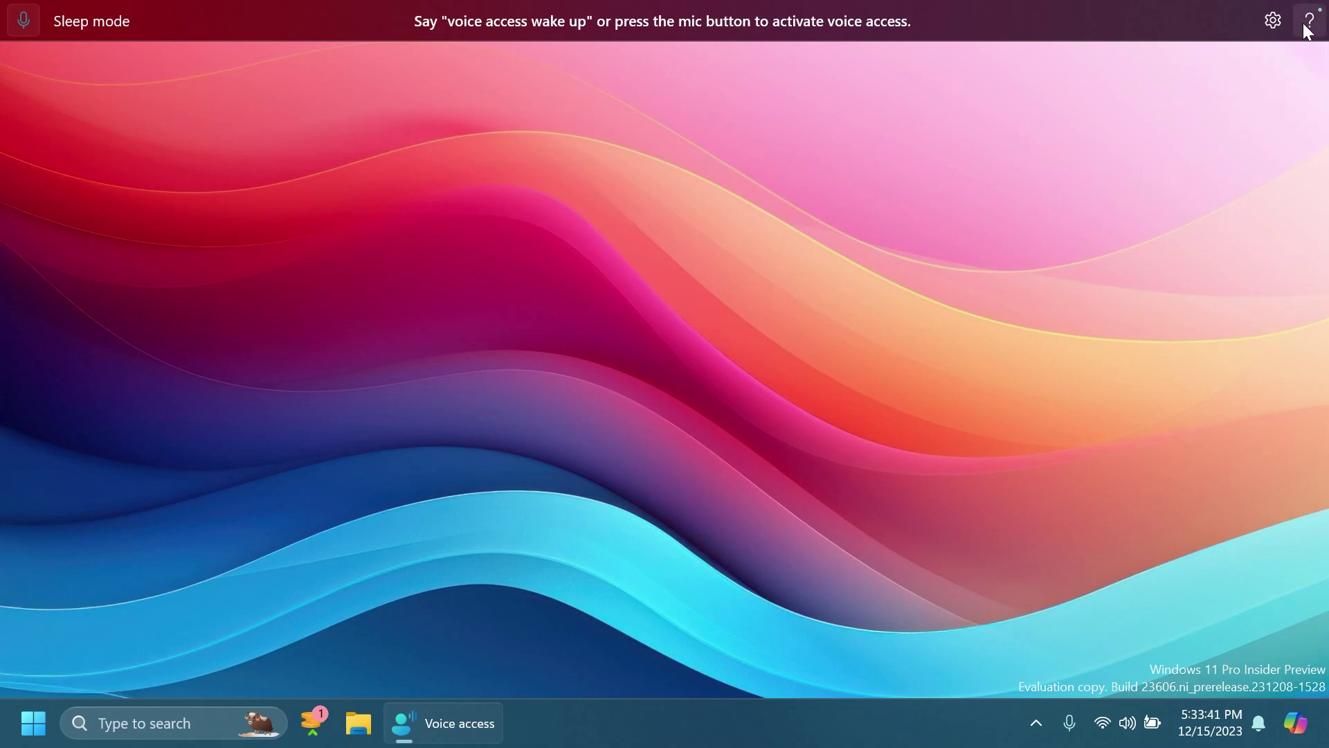
Check voice access languages, then open the full commands list on Voice shortcuts
left_click(1274, 22)
mouse_move(1141, 131)
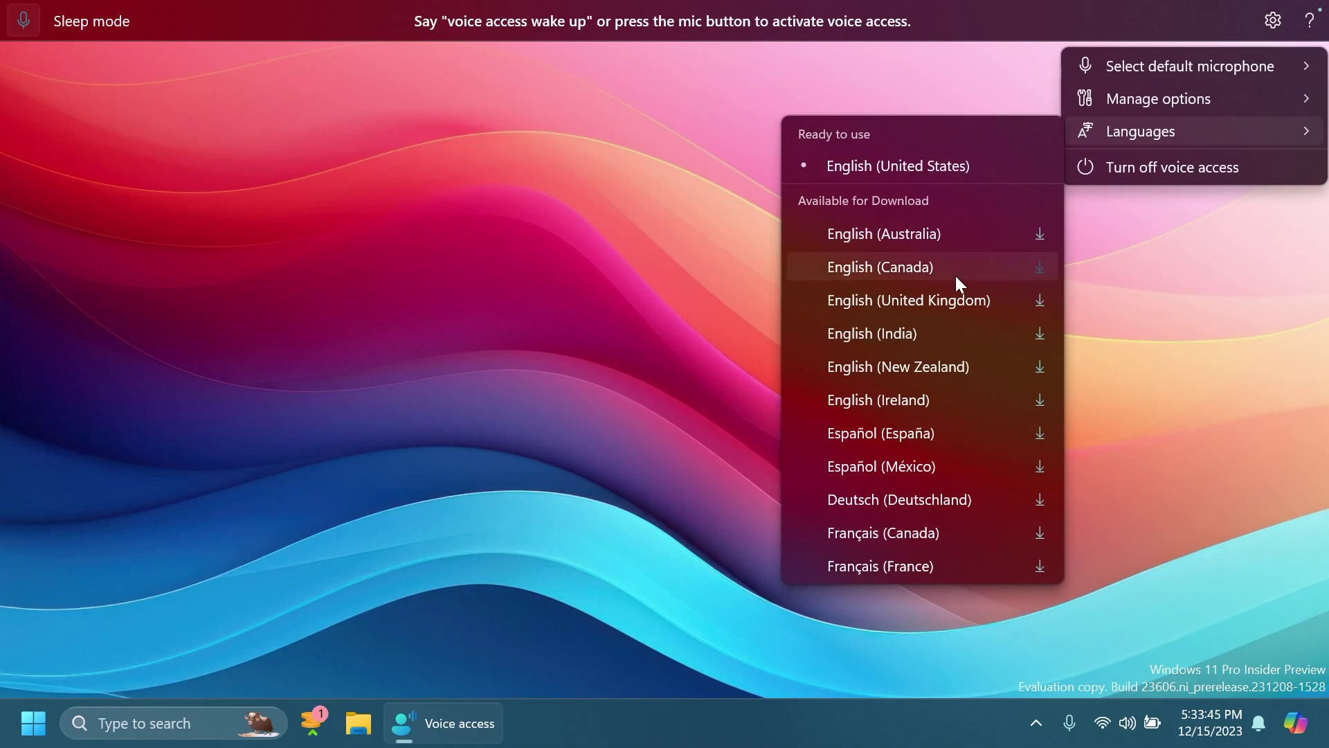
left_click(1051, 10)
left_click(1314, 23)
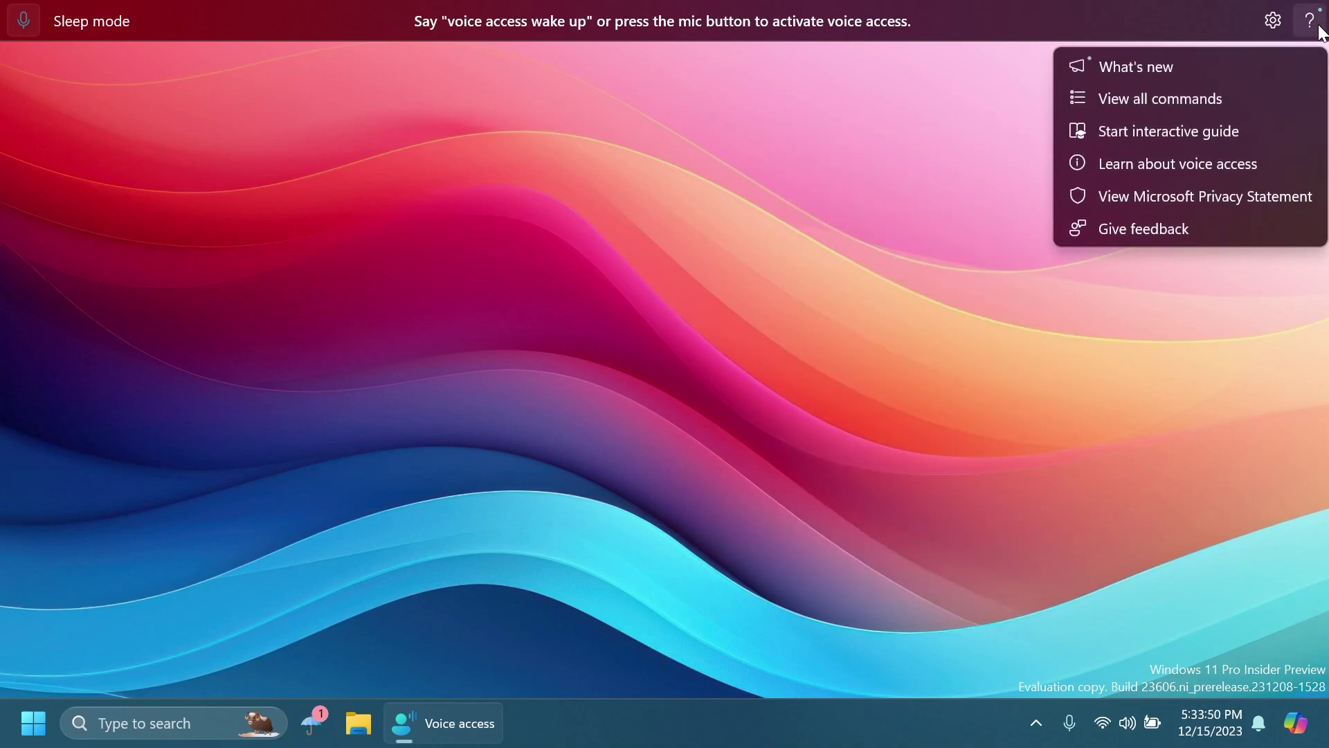
left_click(1156, 99)
scroll(463, 223, "down", 1)
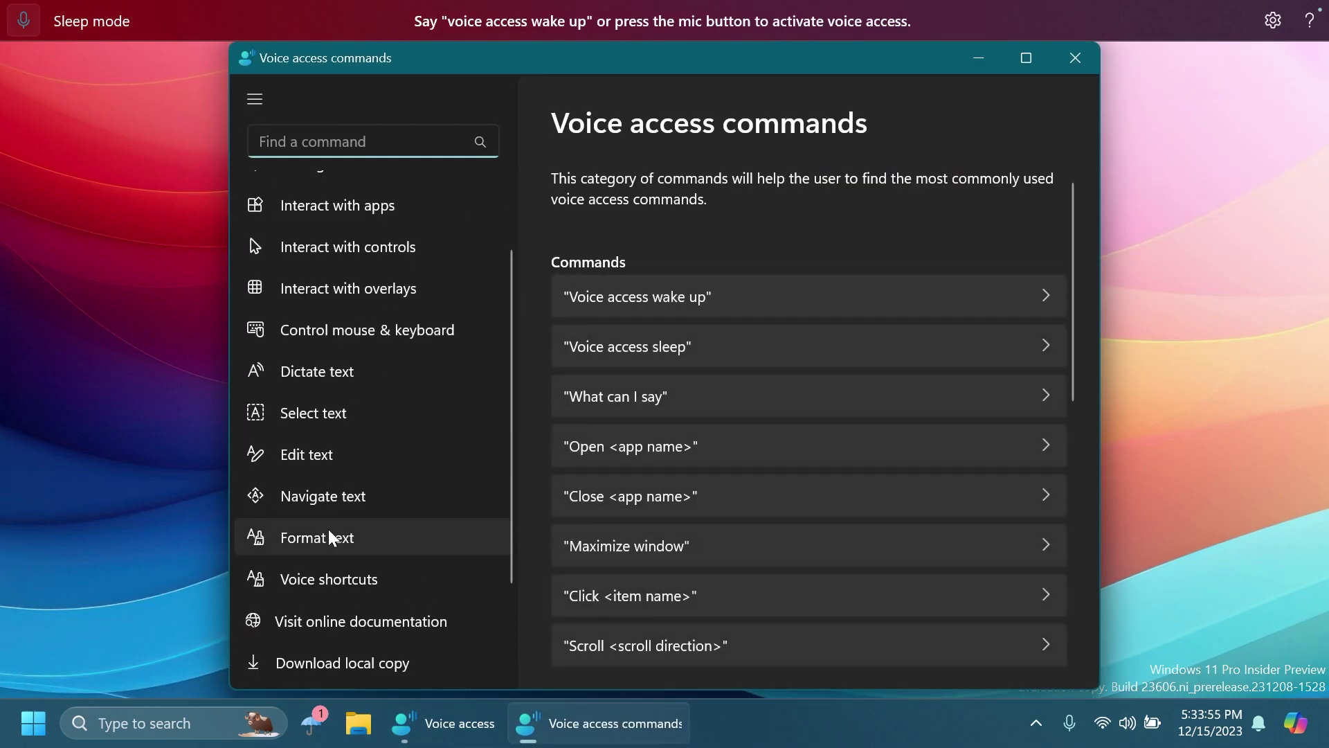
left_click(332, 581)
left_click_drag(615, 64, 599, 65)
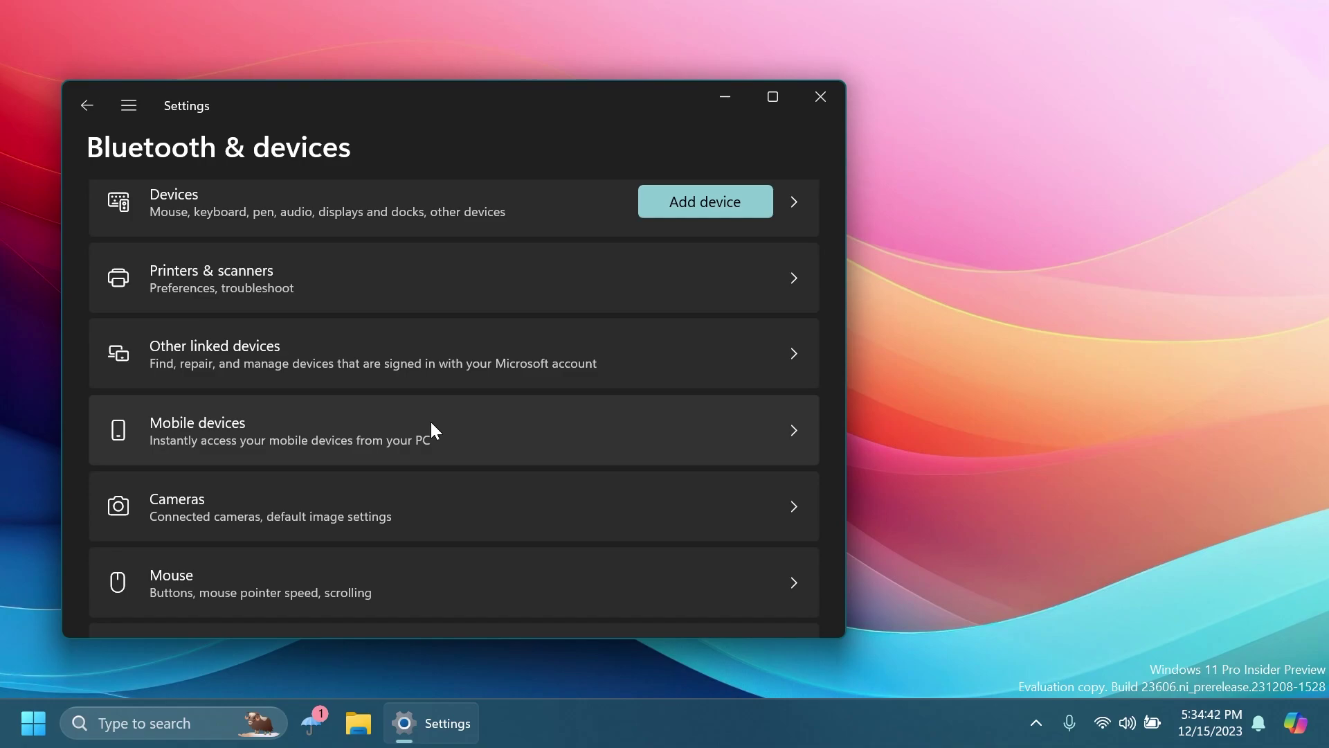
Open the Mobile devices page from Bluetooth & devices settings
left_click(431, 420)
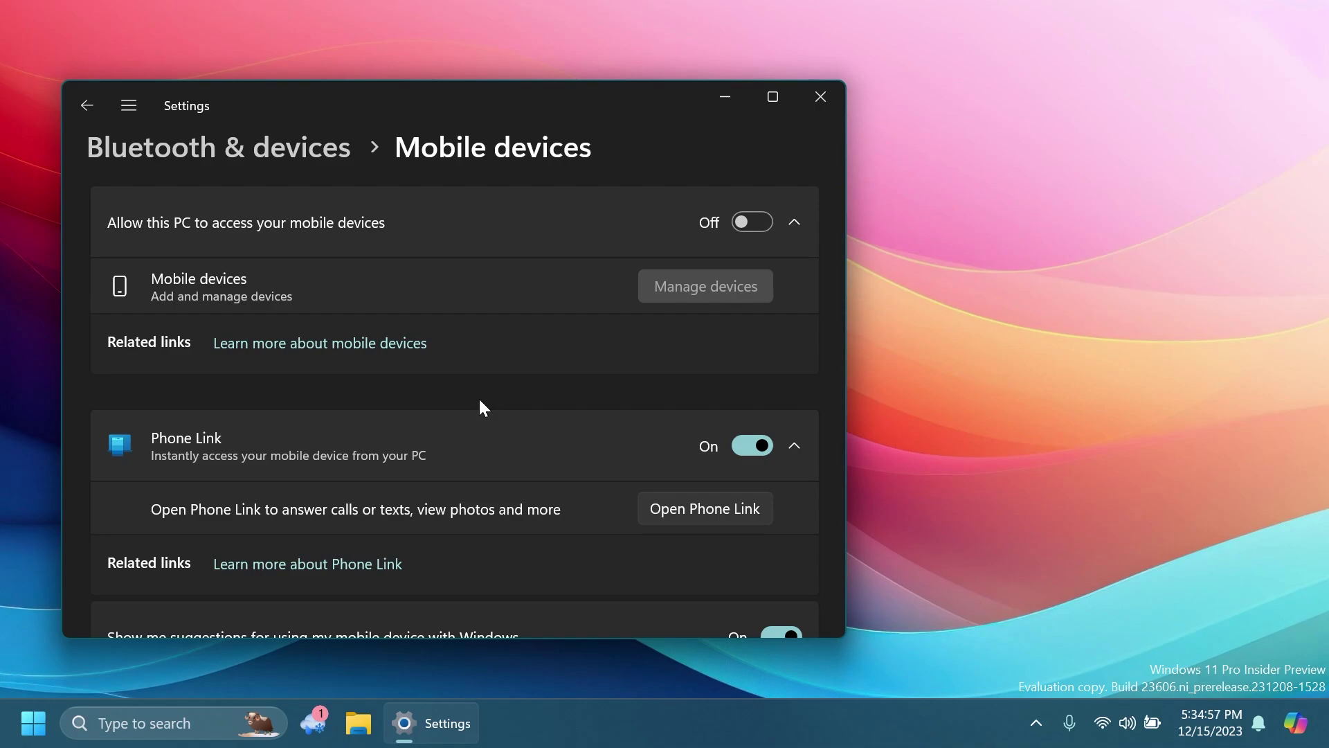
scroll(479, 397, "down", 1)
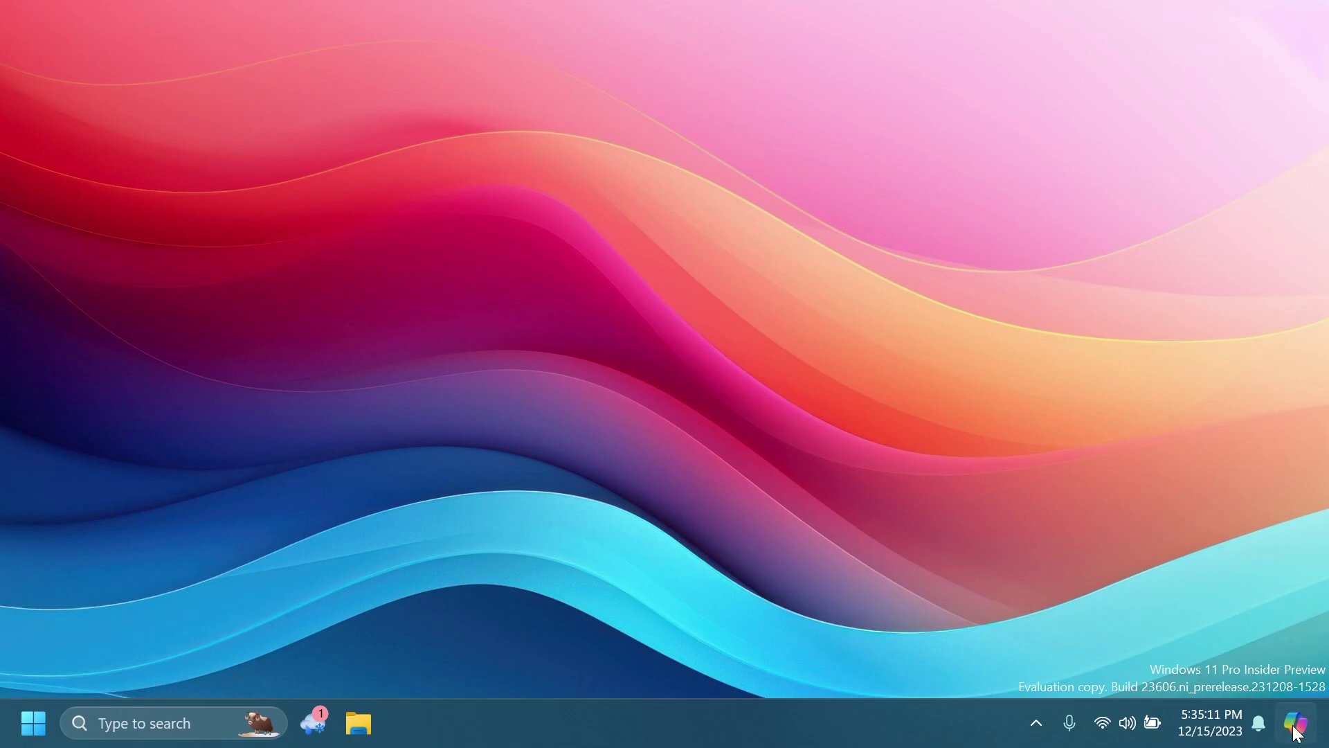
left_click(1296, 725)
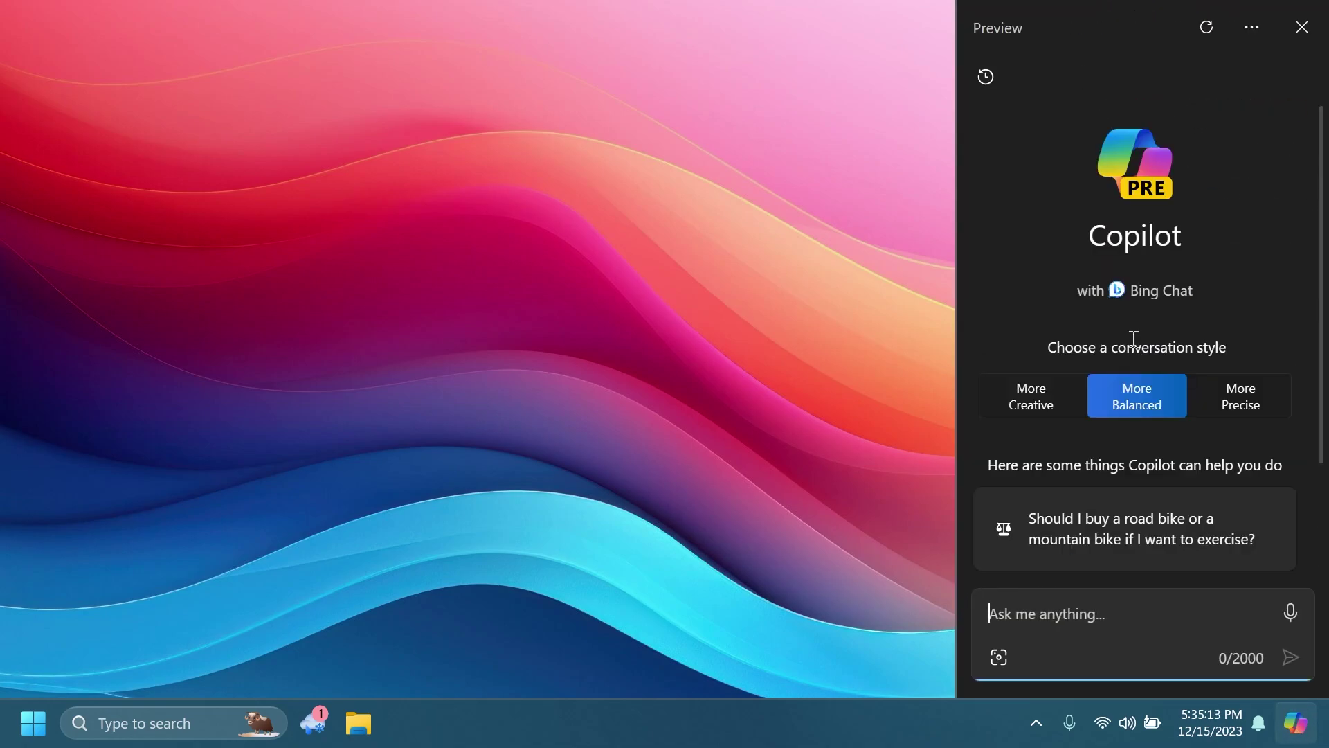
left_click(1300, 27)
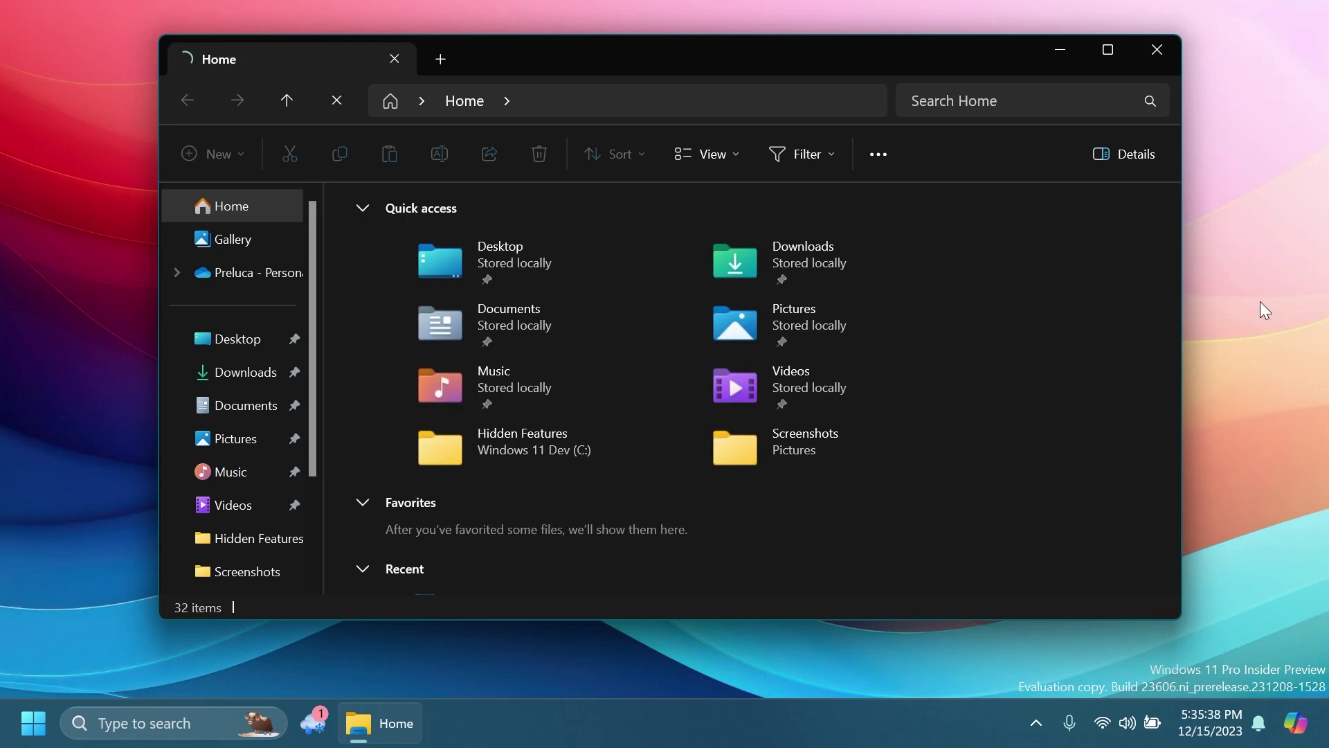
Turn on the Details pane in File Explorer's Home view
left_click(1121, 151)
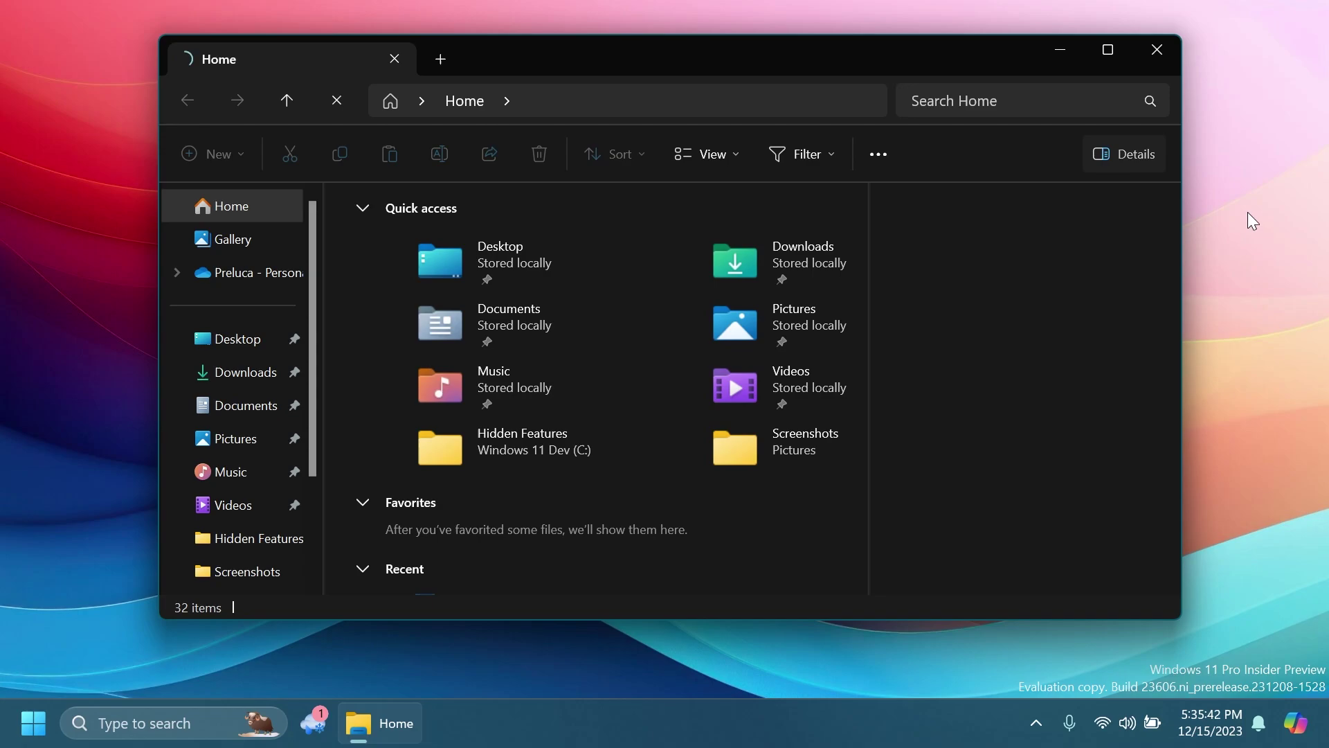